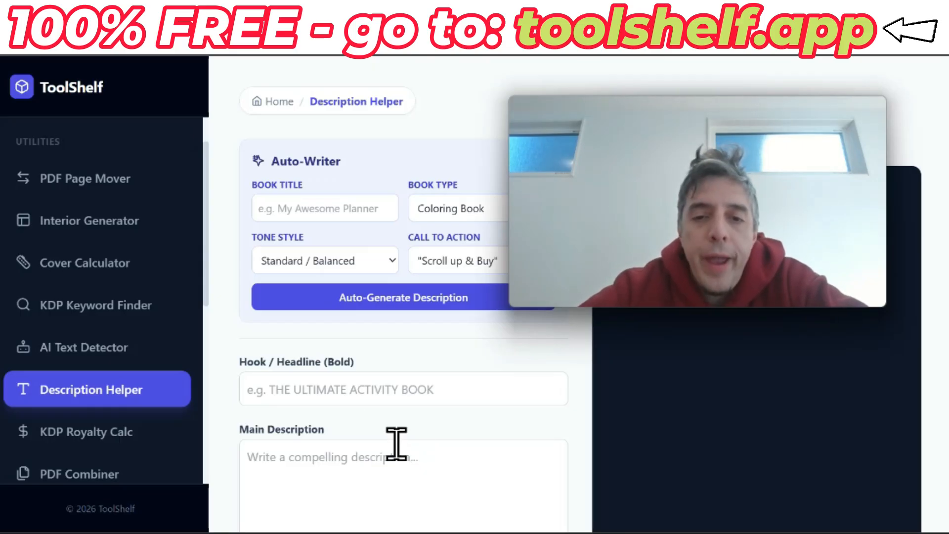
left_click(434, 209)
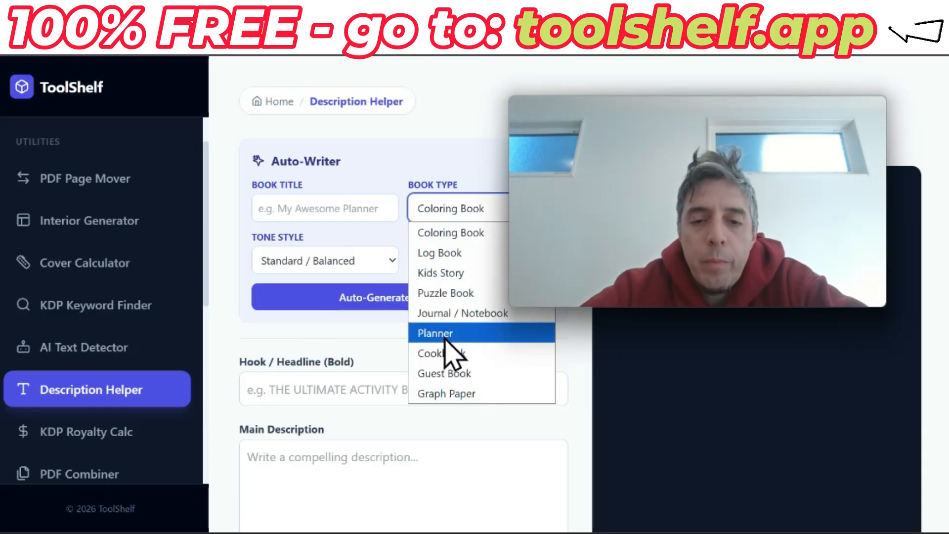
left_click(335, 341)
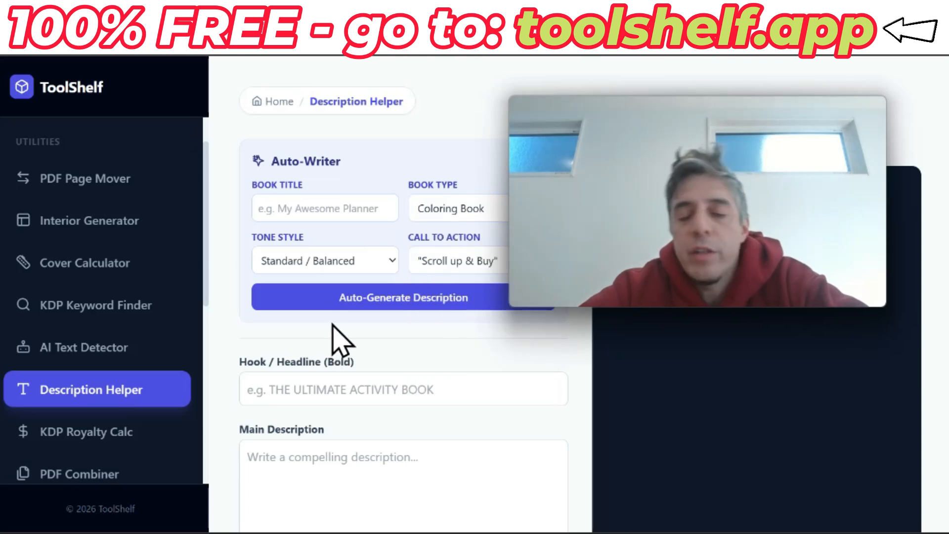
- Enter "Unicorn Coloring Book" as the book title
left_click(307, 208)
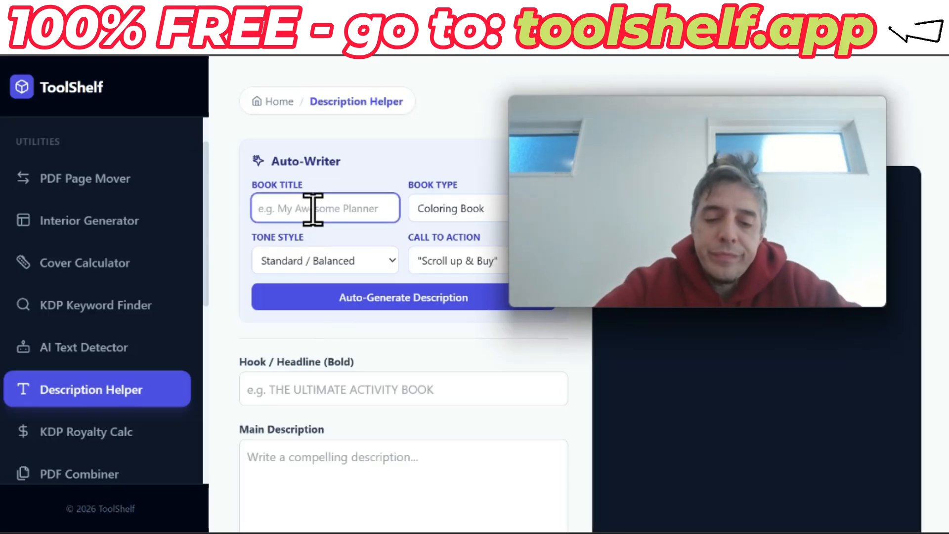
type("Unicorn Coloring Book")
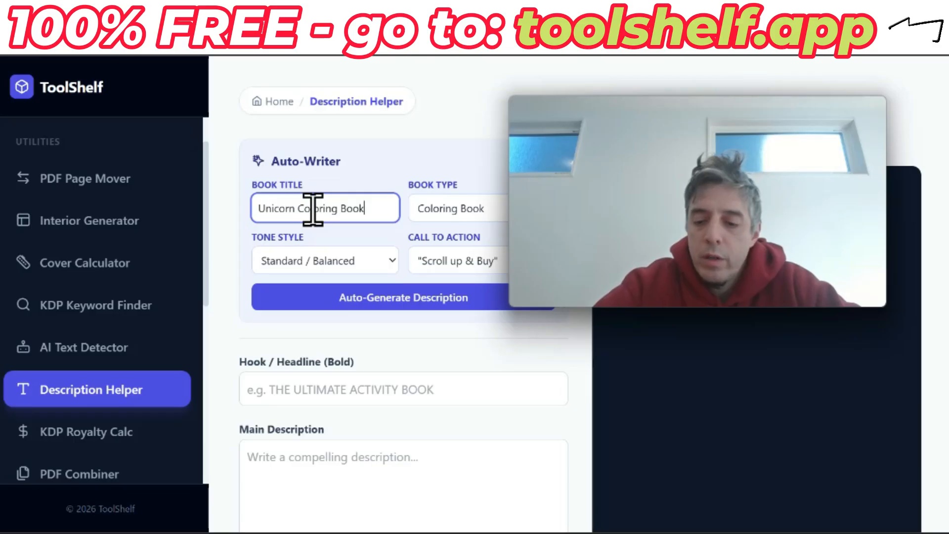
- Replace "Unicorn" in the book title with "Stained Glass Gnome", keeping "Coloring Book" after it
key("Delete")
key("Delete")
key("Delete")
key("Delete")
key("Delete")
key("Delete")
key("Delete")
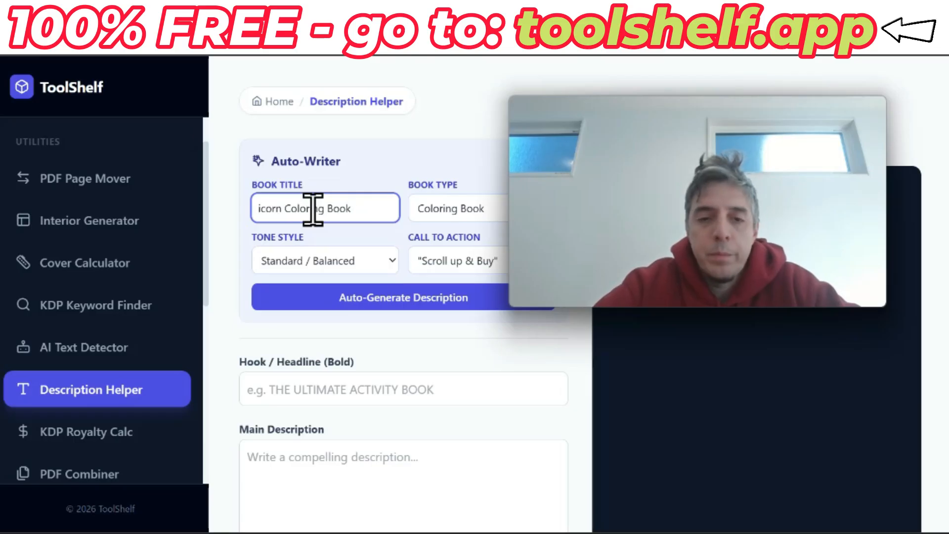
type("Stained Gla")
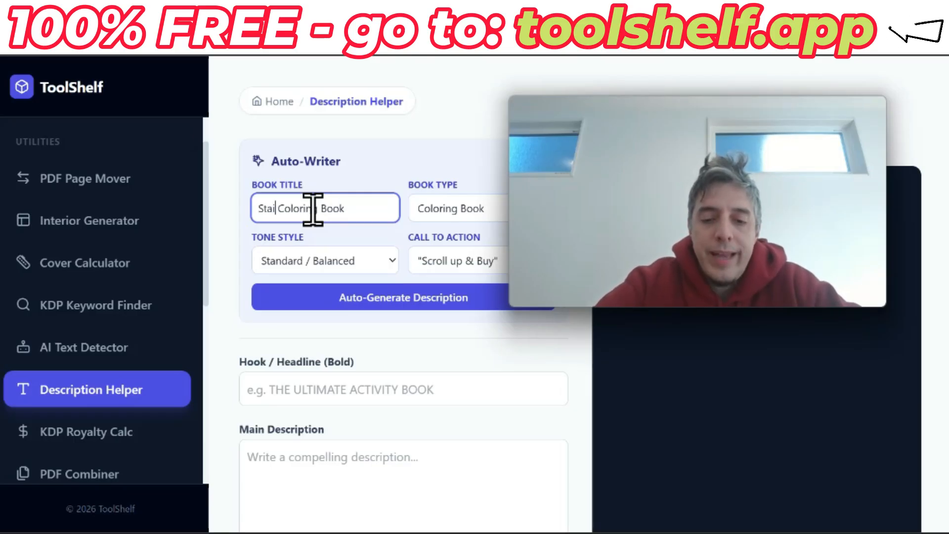
type("ss Gnome")
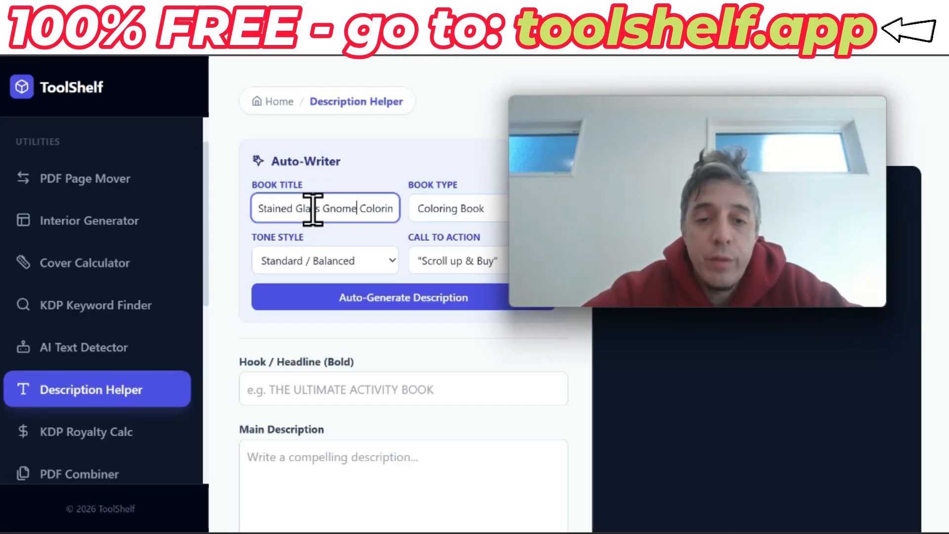
- Keep the call to action as "Scroll up & Buy" and set the tone style to Exciting / Hype
mouse_move(616, 225)
left_click_drag(616, 225, 342, 436)
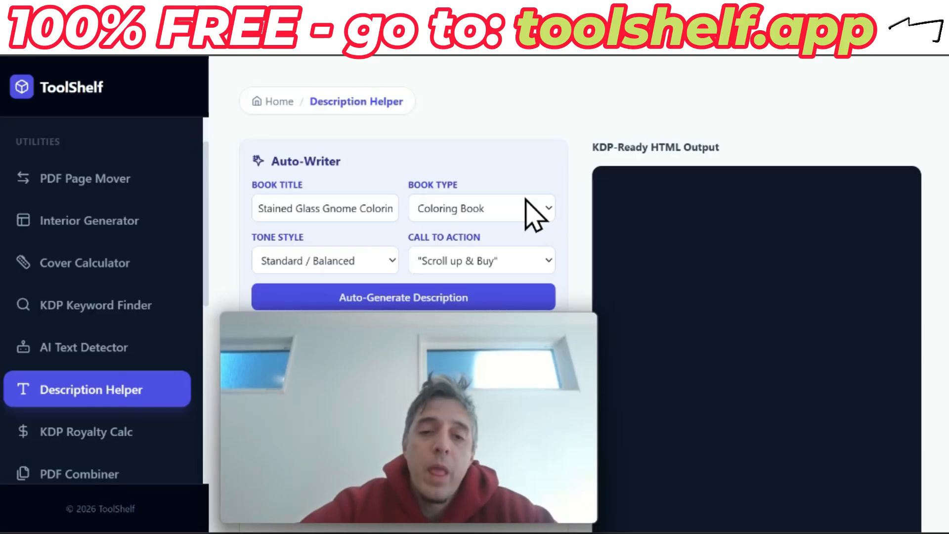
left_click(462, 267)
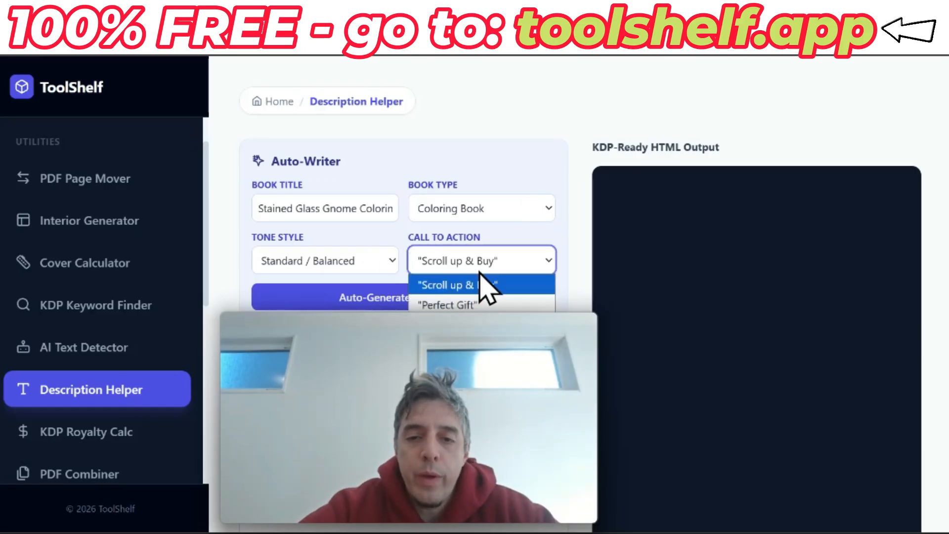
left_click(484, 285)
left_click(425, 264)
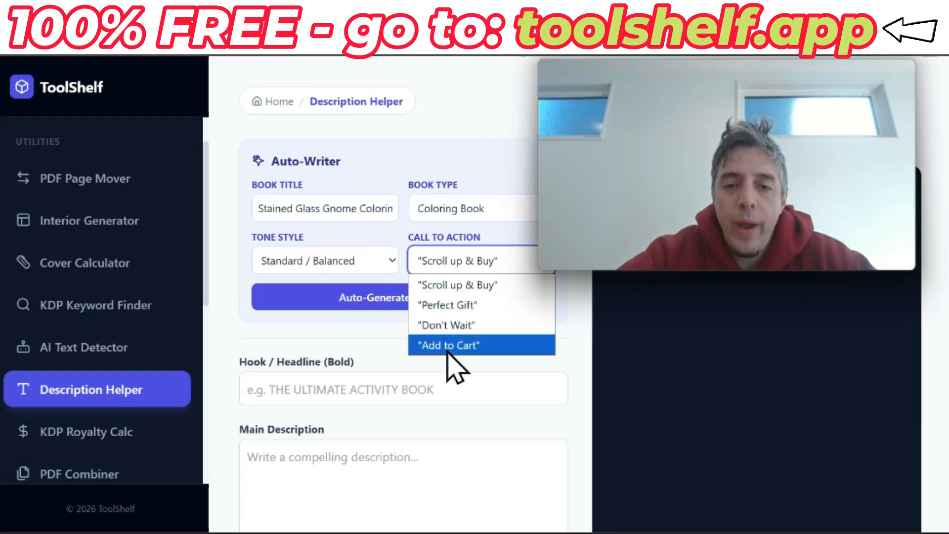
left_click(452, 288)
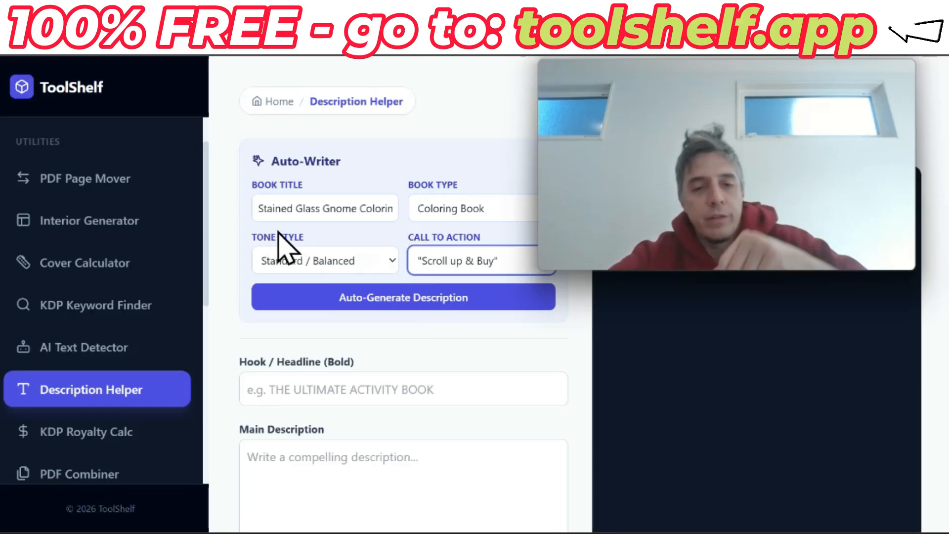
left_click(289, 272)
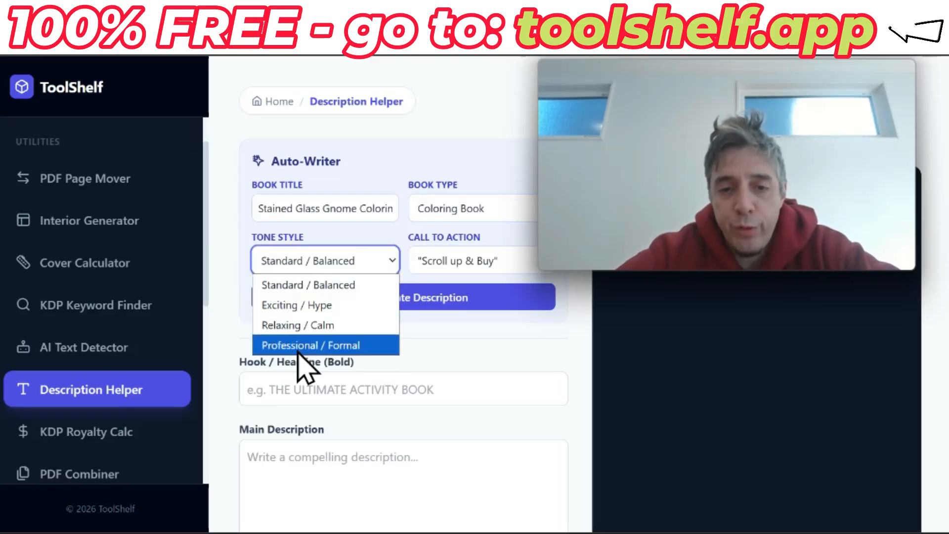
left_click(307, 305)
- Auto-generate the book description from the entered title, type, tone and call to action
mouse_move(677, 175)
left_click_drag(682, 188, 190, 237)
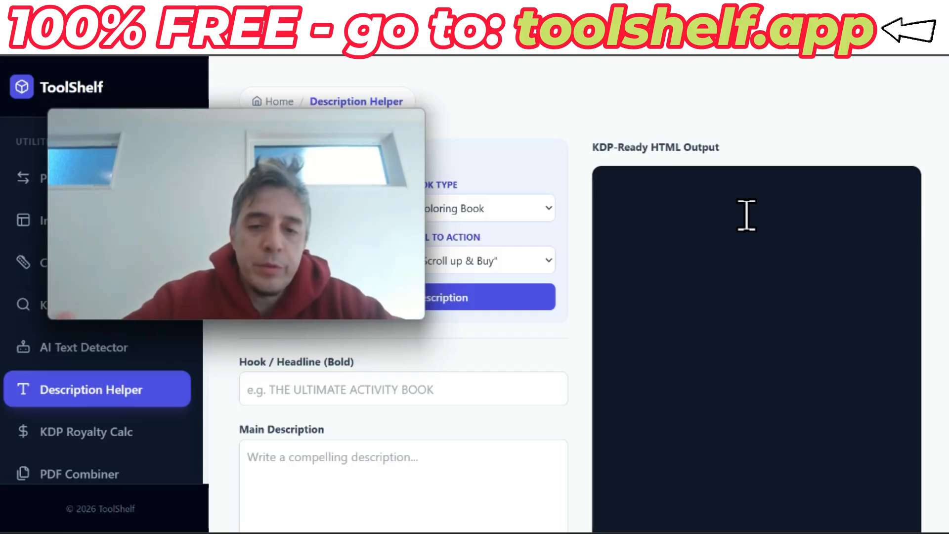
left_click_drag(317, 211, 342, 143)
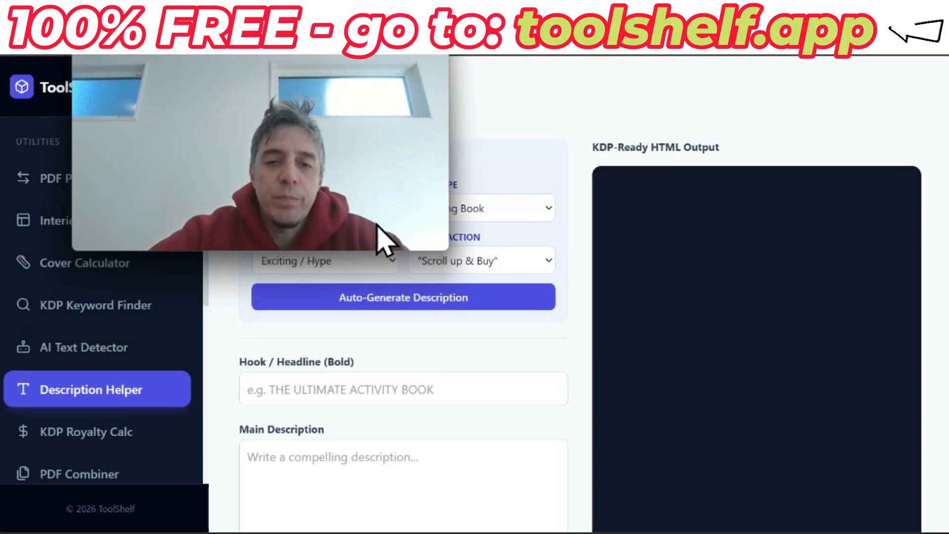
left_click(443, 300)
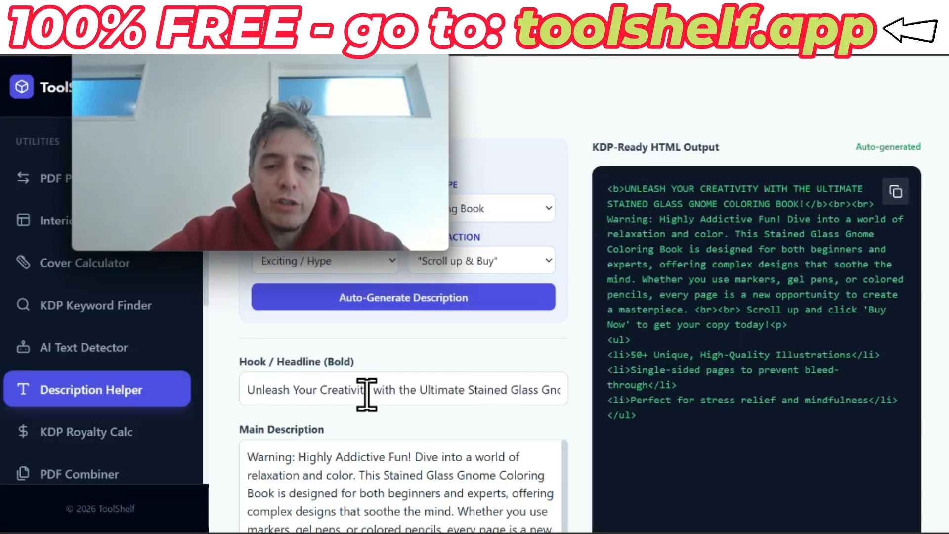
- Reword the start of the headline from "Unleash Your Creativity with" to "Let Your Creativity run wild with"
left_click(541, 395)
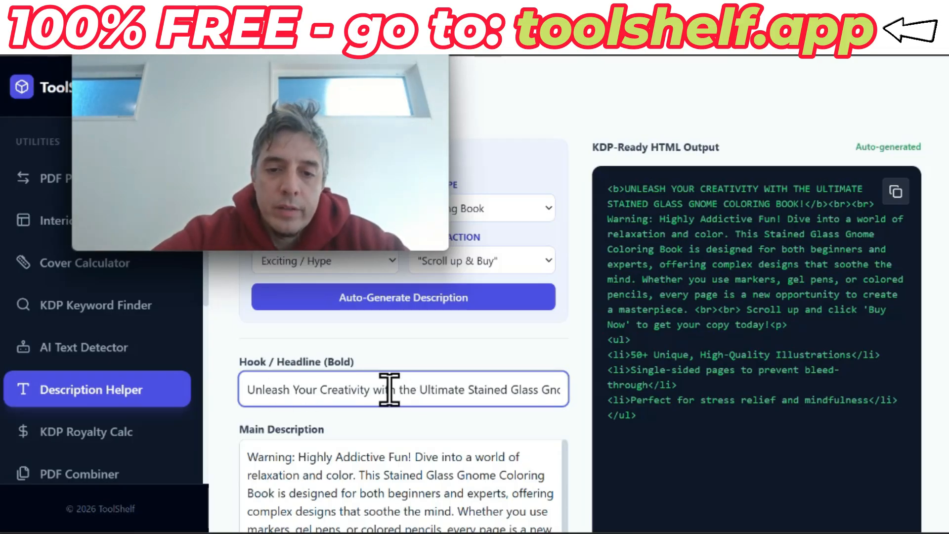
left_click_drag(247, 389, 317, 398)
type("Let Your")
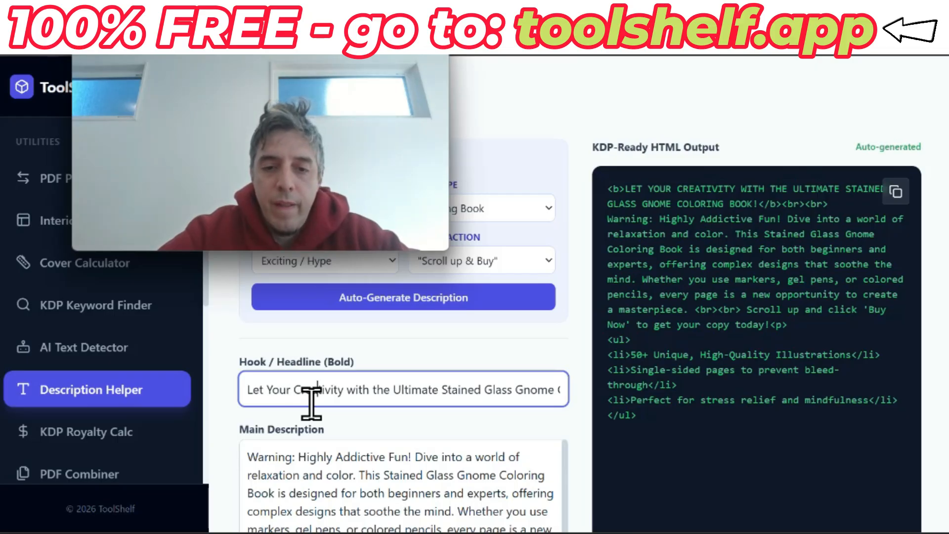
key("BackSpace")
type("r")
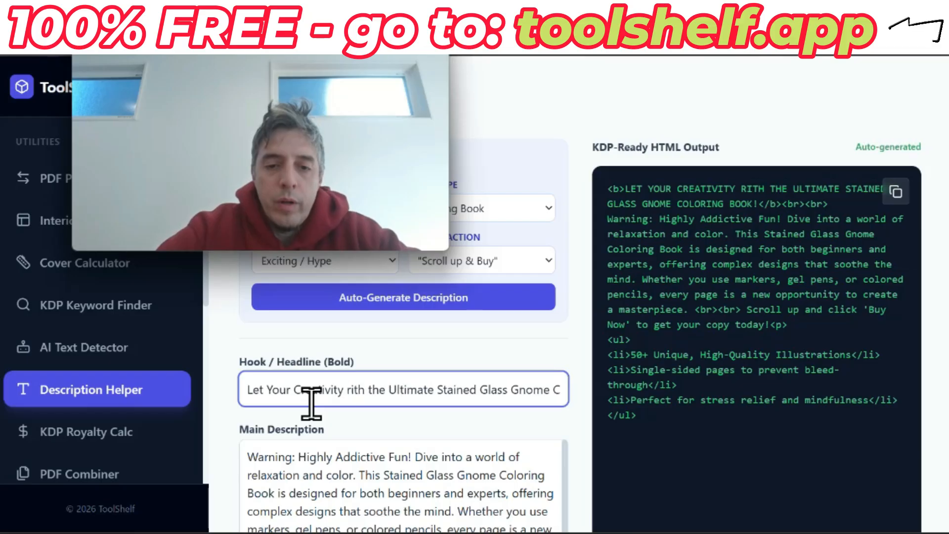
type("Run")
key("BackSpace")
key("BackSpace")
key("BackSpace")
key("BackSpace")
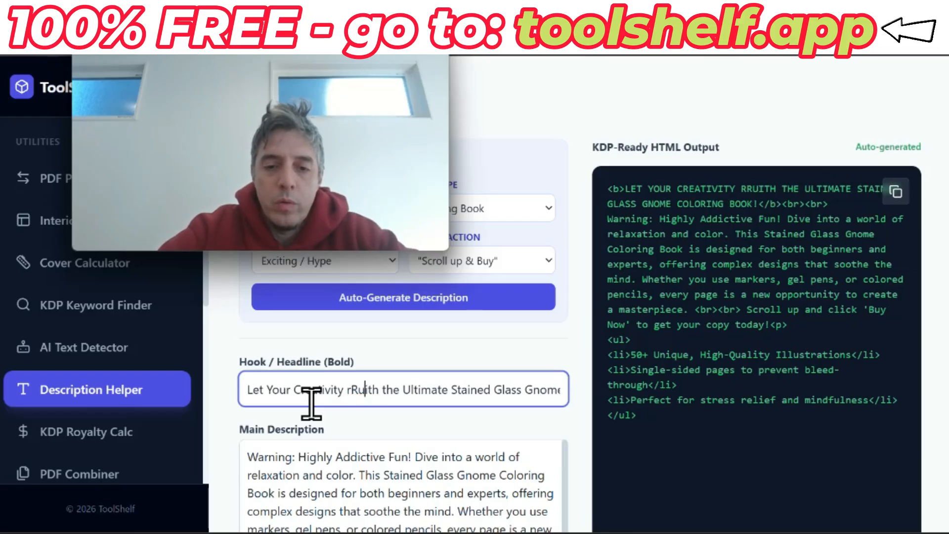
type("un wi")
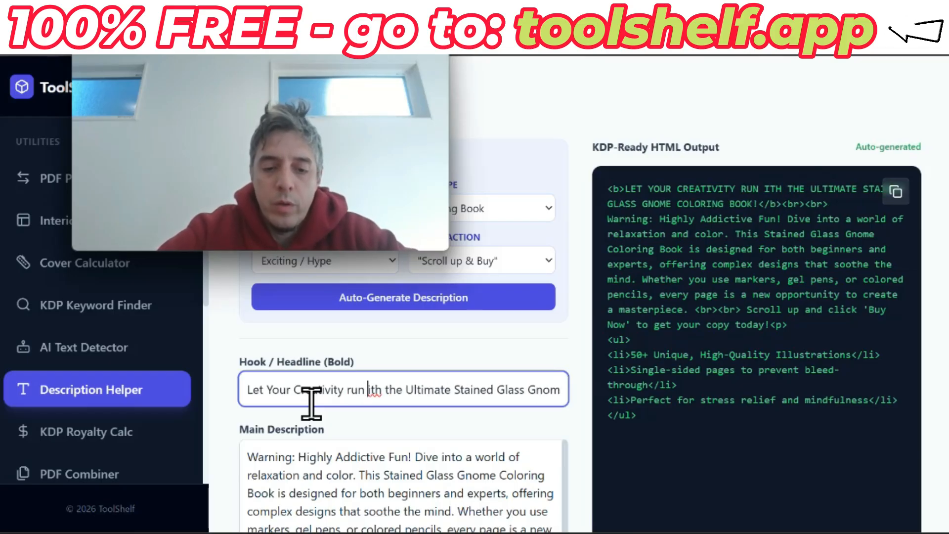
type("ld ")
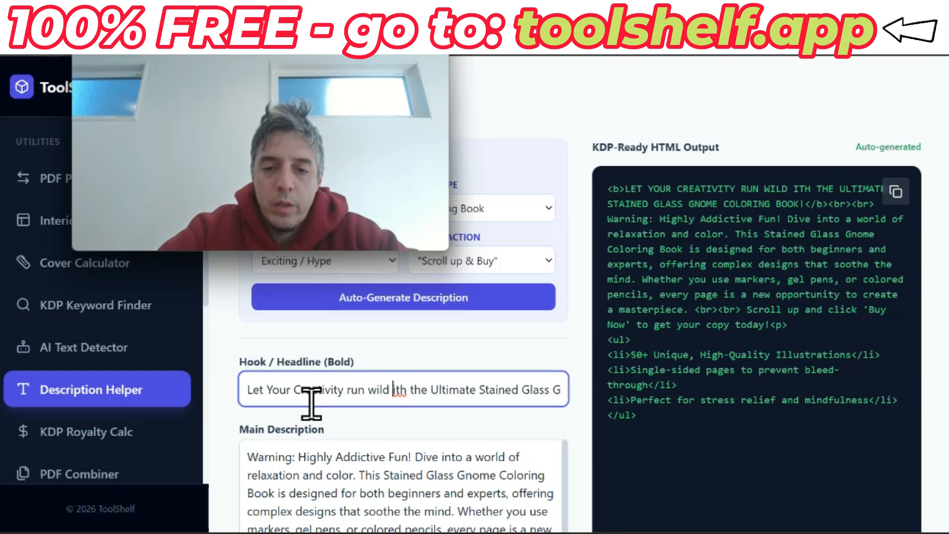
type("w")
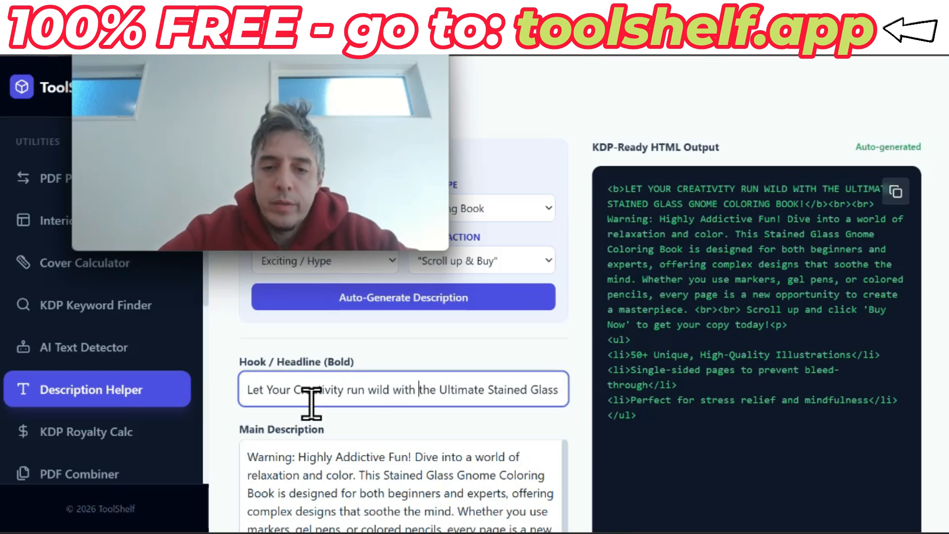
- Replace "the Ultimate" in the headline with "this"
key("Delete")
key("Delete")
type("is")
key("Delete")
key("Delete")
key("Delete")
key("Delete")
key("Delete")
key("Delete")
key("Delete")
key("Delete")
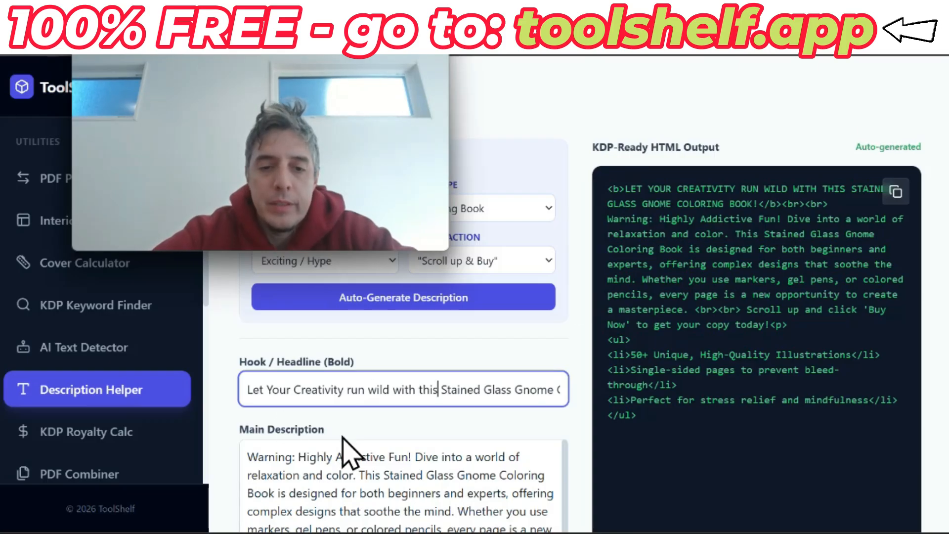
- Insert a paragraph break with a blank line before "This Stained Glass Gnome Coloring Book" in the main description
scroll(343, 437, "down", 2)
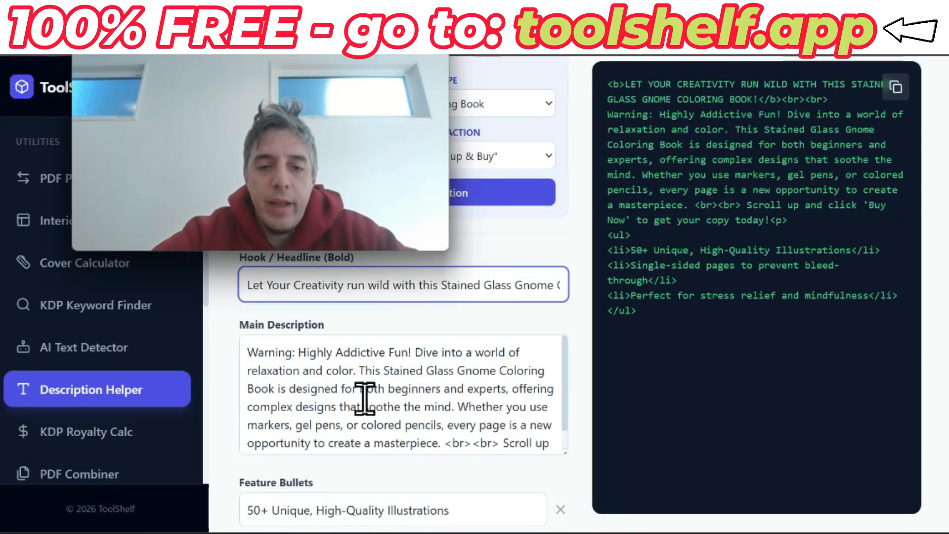
scroll(443, 401, "up", 3)
scroll(444, 402, "down", 10)
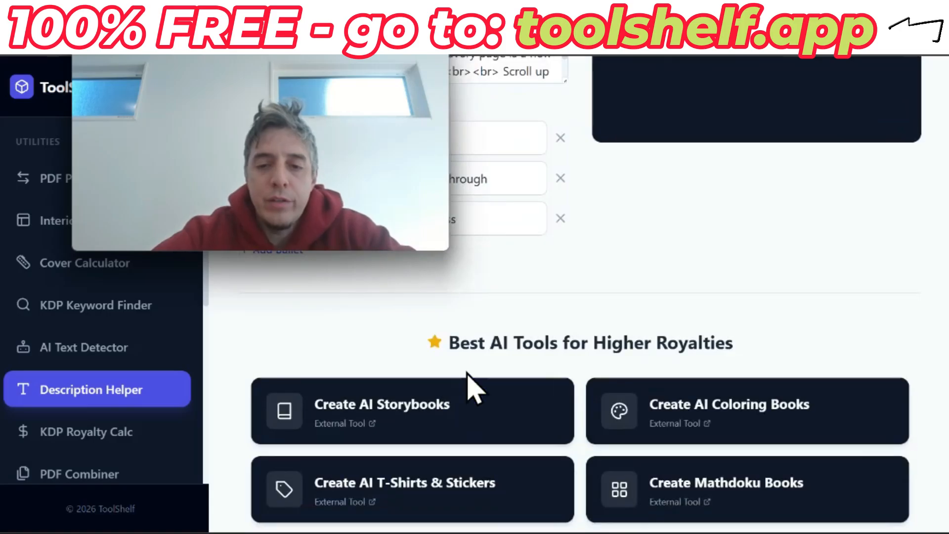
scroll(470, 391, "up", 9)
scroll(483, 425, "down", 3)
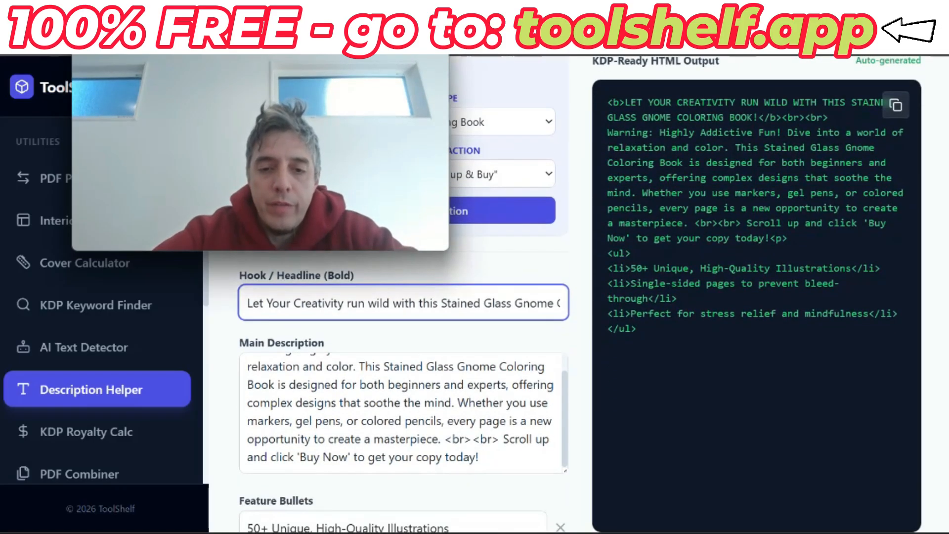
left_click_drag(567, 385, 567, 373)
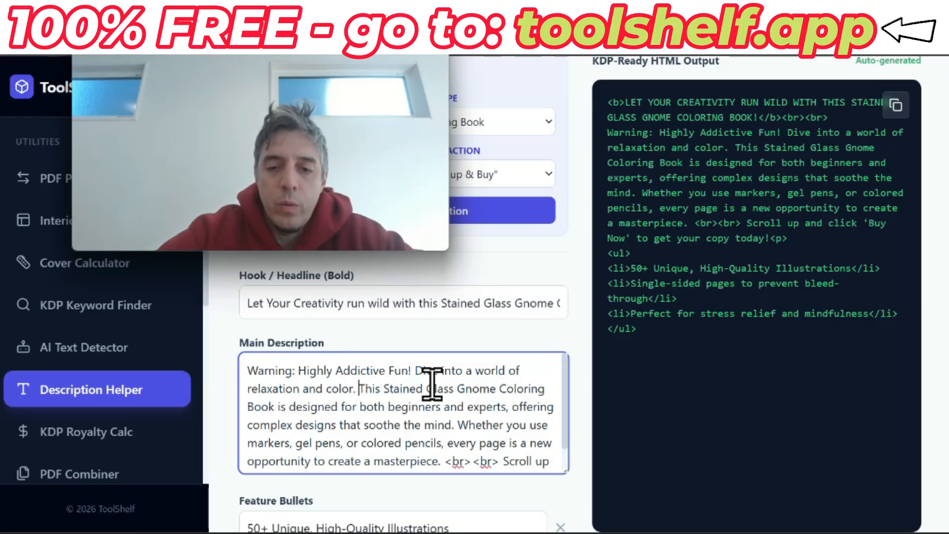
key("Return")
key("Return")
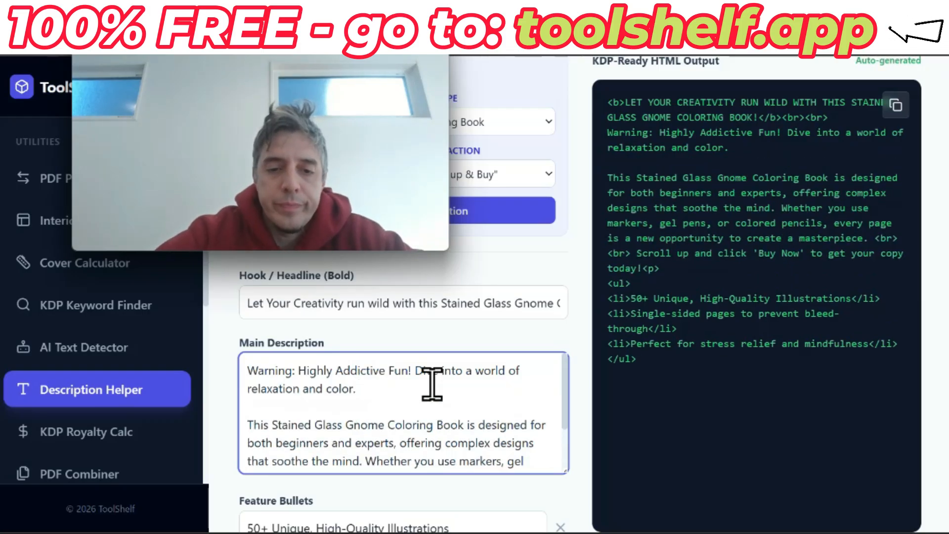
- Add a blank line before the sentence starting "Whether you use markers" in the main description
left_click_drag(565, 402, 556, 445)
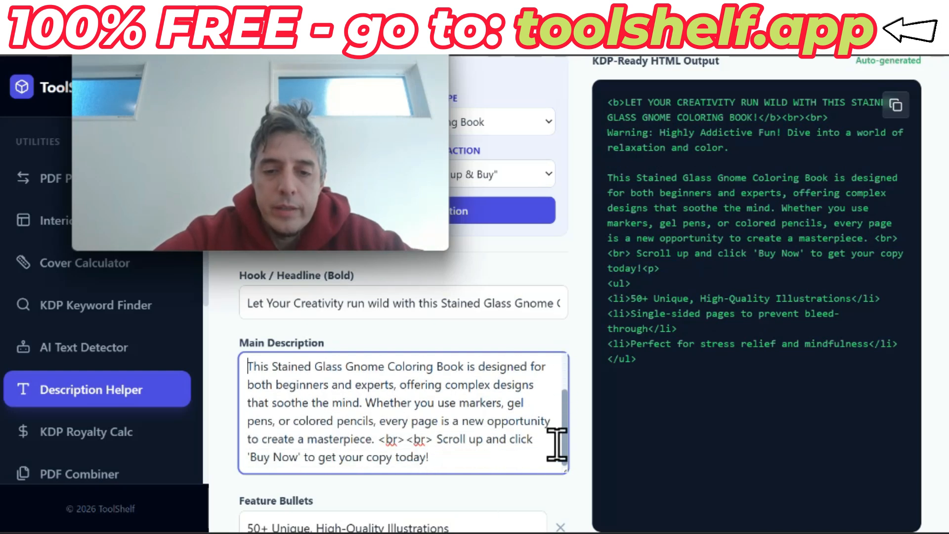
left_click(366, 403)
key("Return")
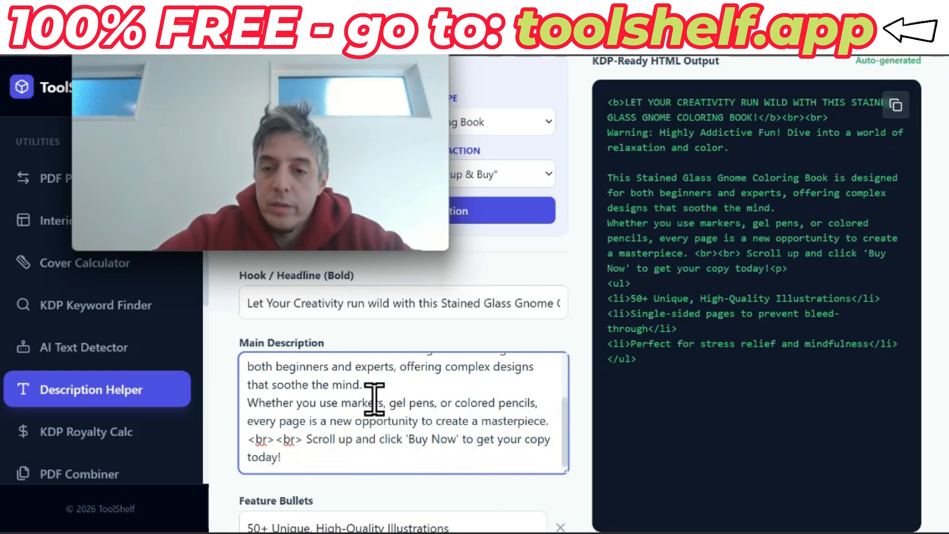
key("Return")
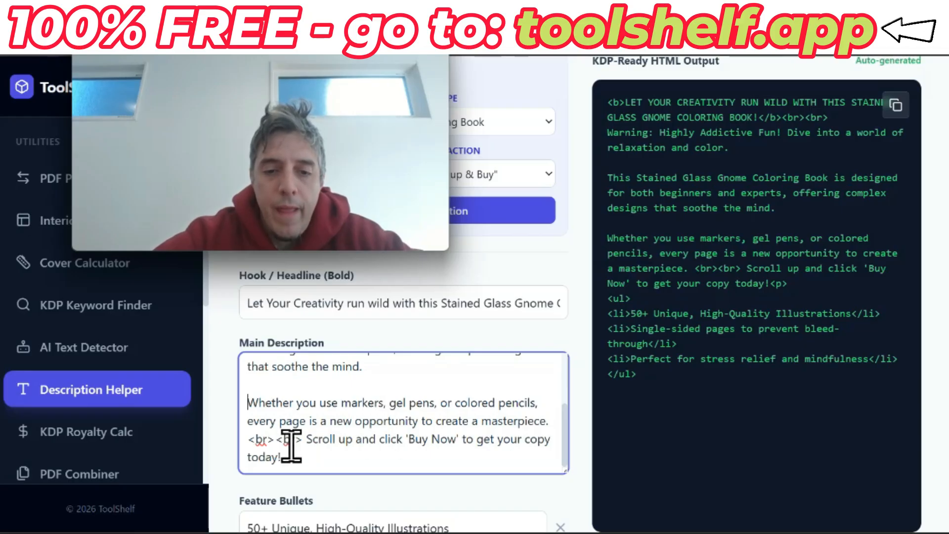
- Replace the main description's closing <br> tags and "Scroll up and click 'Buy Now'" sentence with a separate paragraph reading "Get it today."
left_click_drag(247, 442, 306, 463)
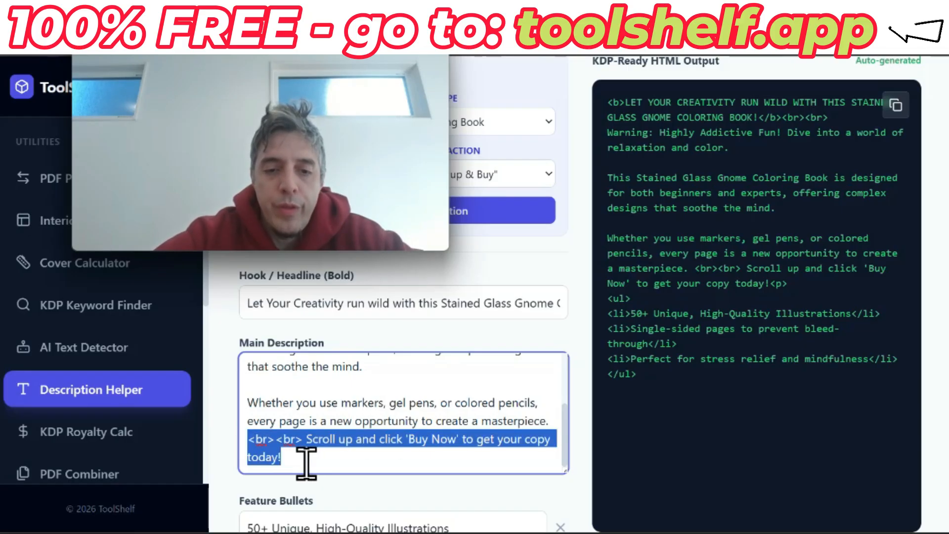
key("BackSpace")
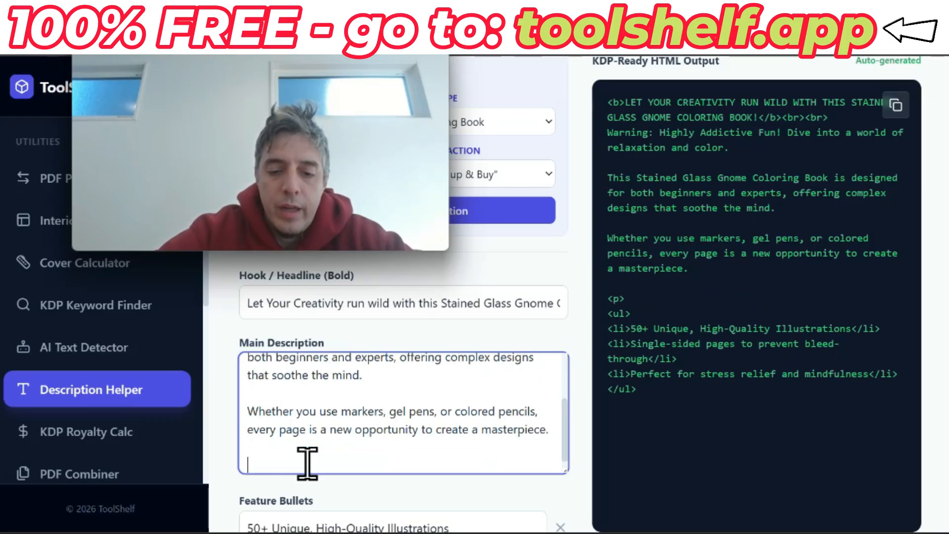
type("Get it")
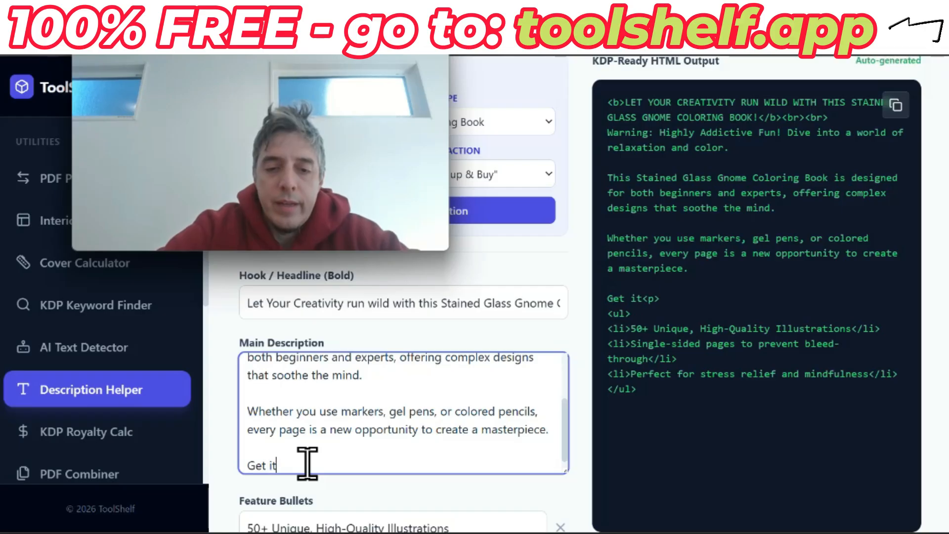
type(" today.")
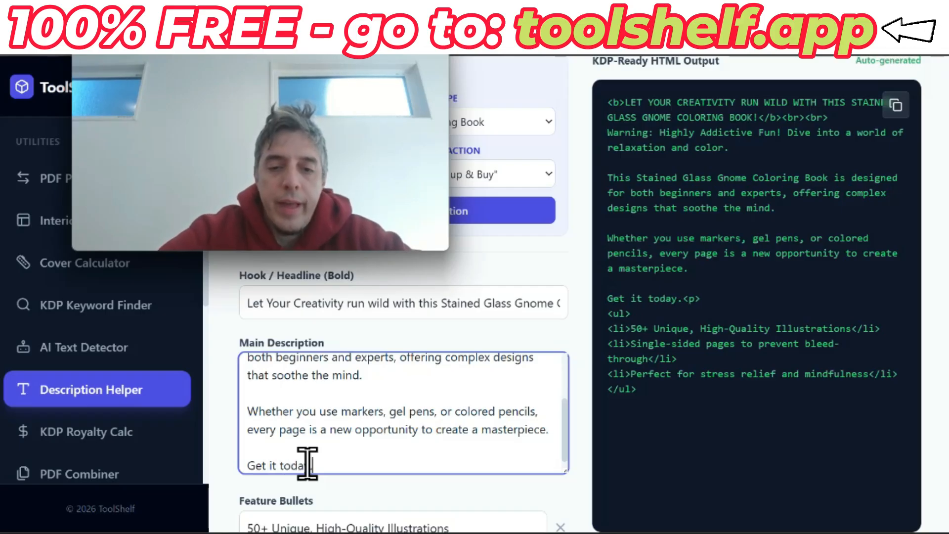
- Change the number in the first feature bullet to 75 so it reads "75+ Unique, High-Quality Illustrations"
scroll(564, 424, "down", 1)
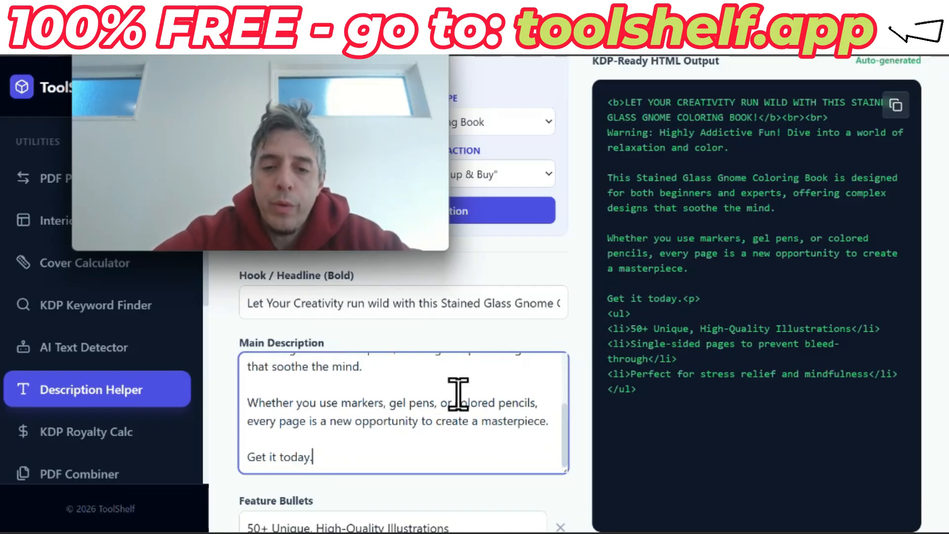
scroll(934, 326, "down", 4)
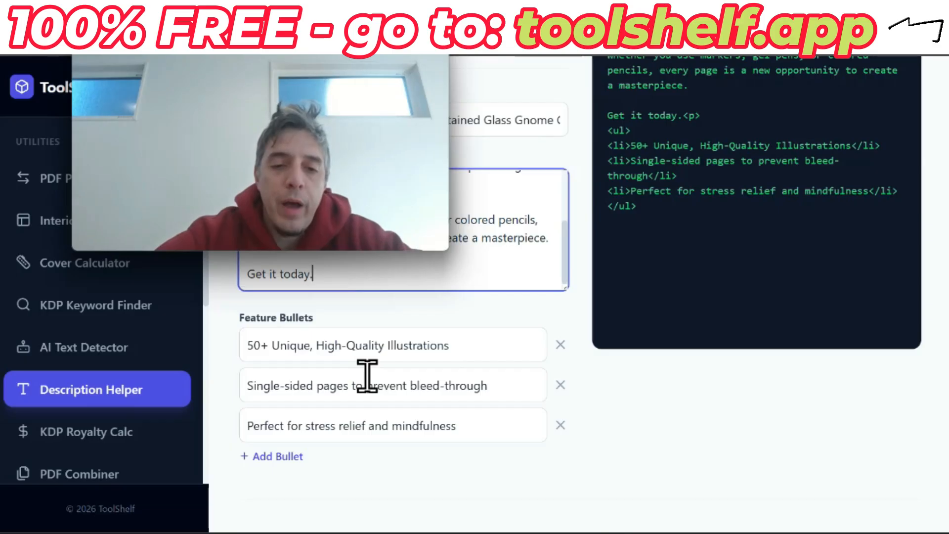
double_click(253, 342)
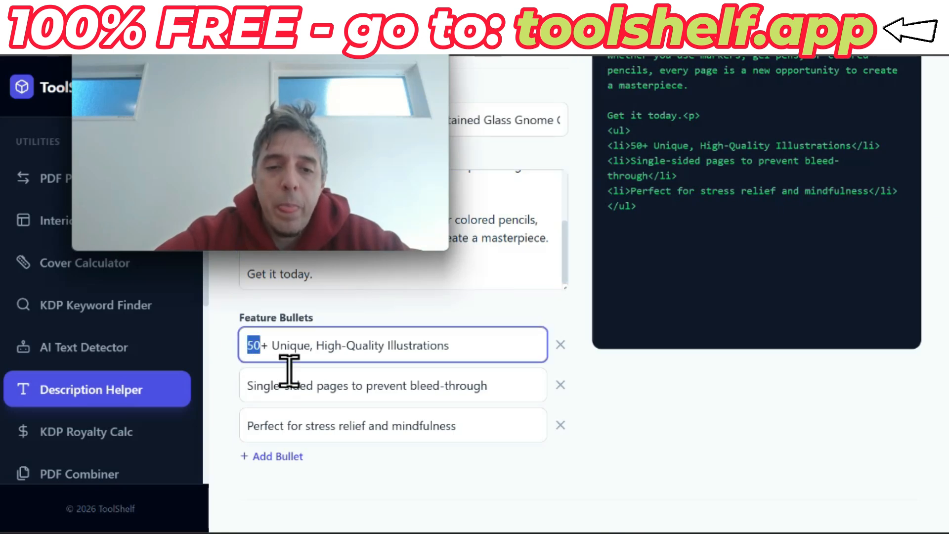
type("70")
key("BackSpace")
type("5")
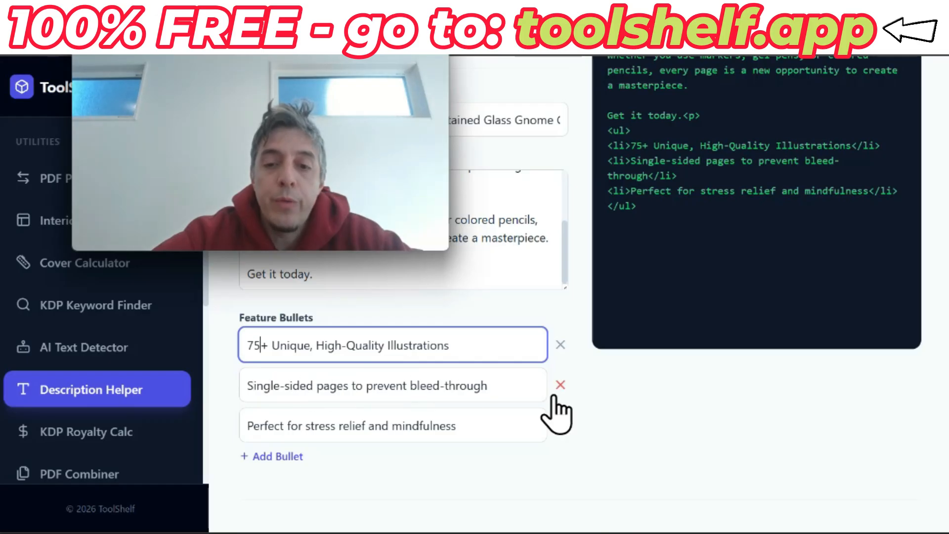
- Add a fourth feature bullet reading "Your Kids will love this fun activity"
left_click(272, 458)
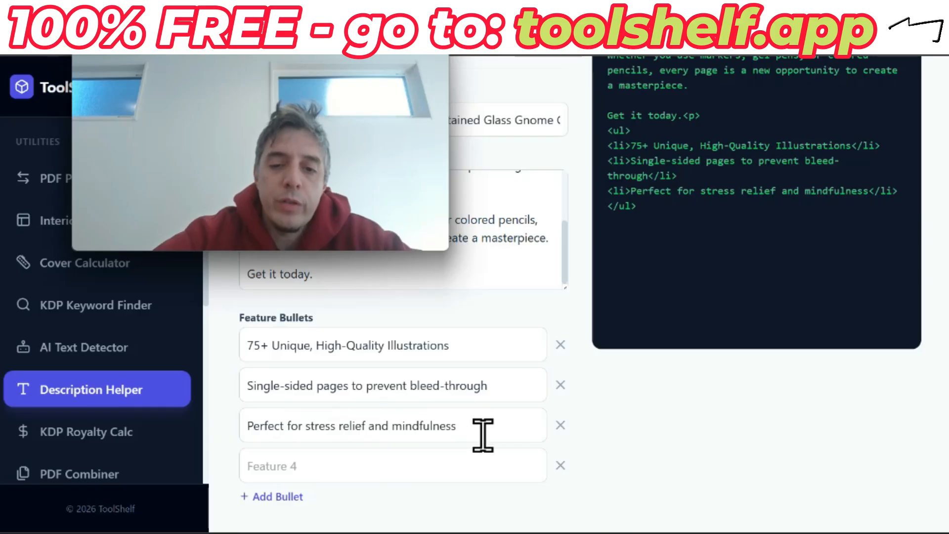
left_click(348, 476)
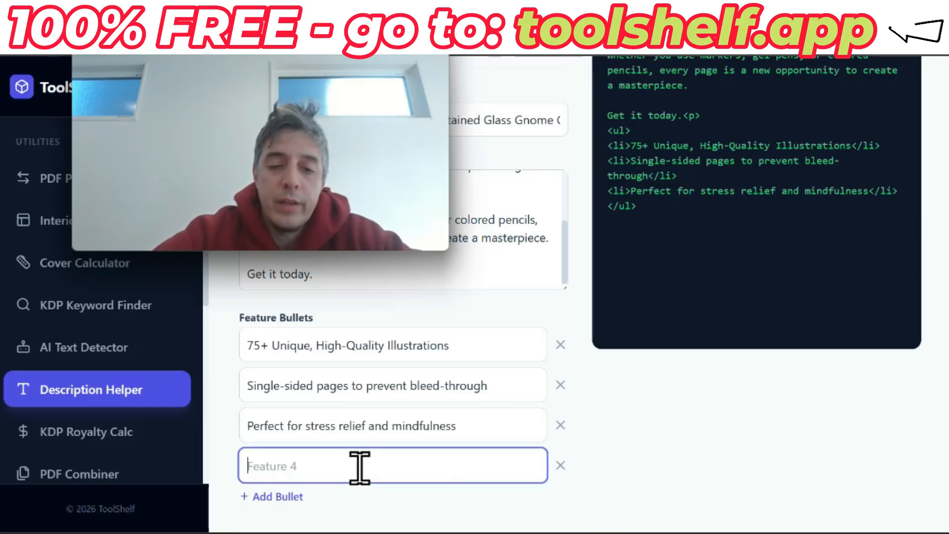
type("Yo")
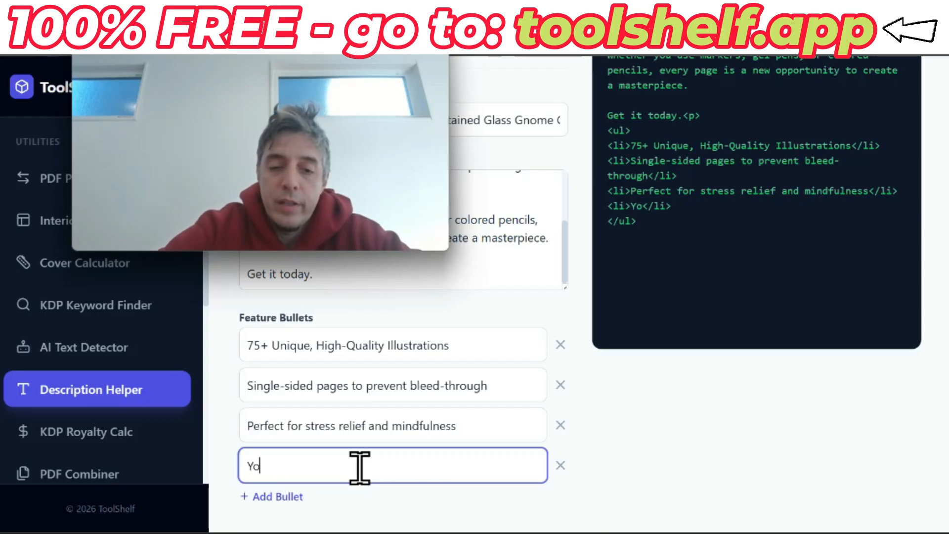
type("ur Kids ")
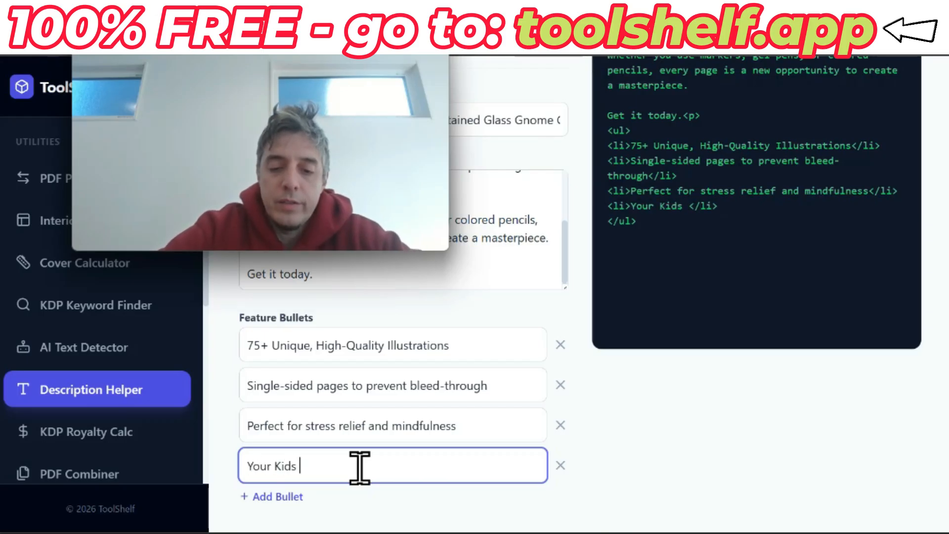
type("will love")
key("BackSpace")
key("BackSpace")
type("ve ")
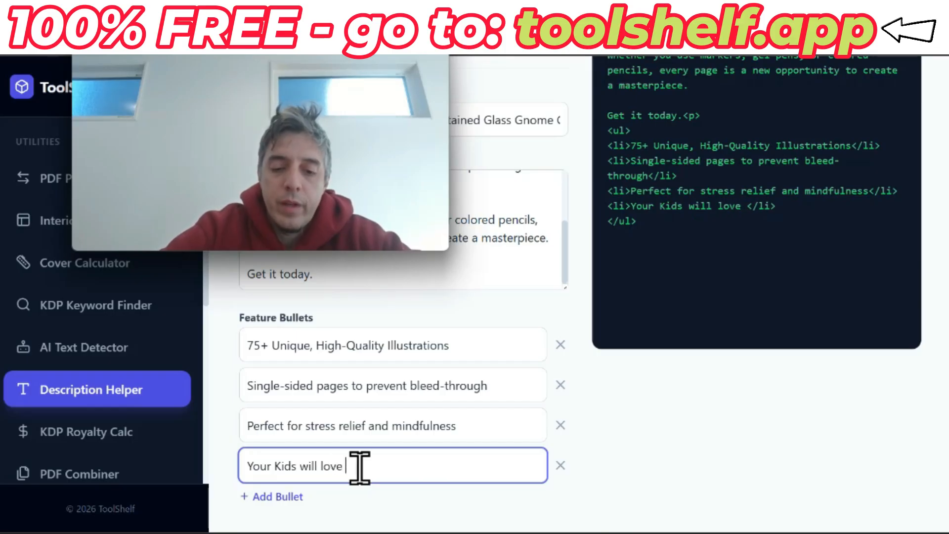
type("this fun")
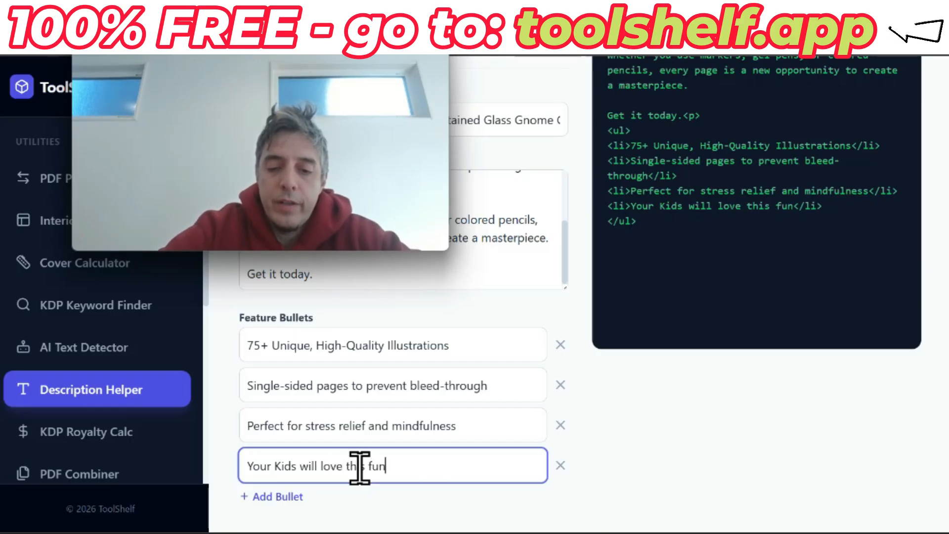
type(" activity")
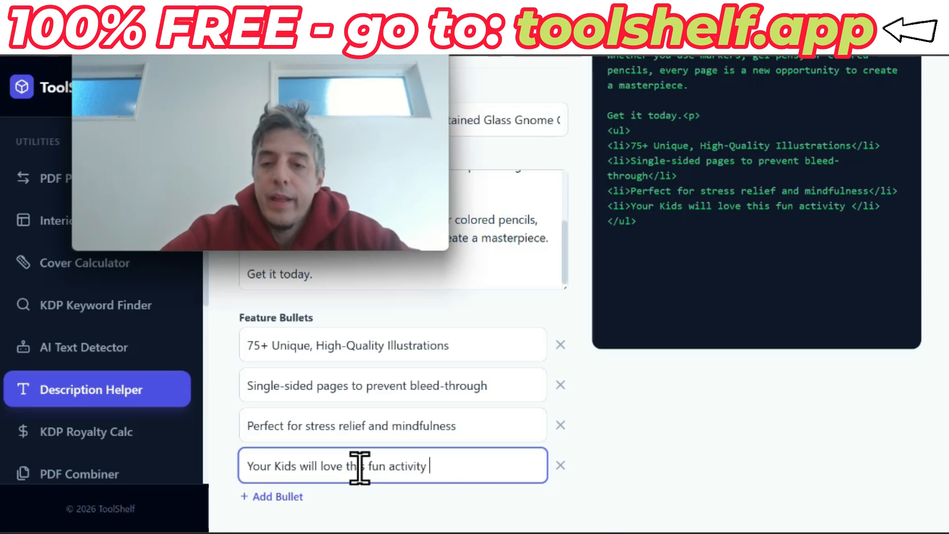
left_click(722, 442)
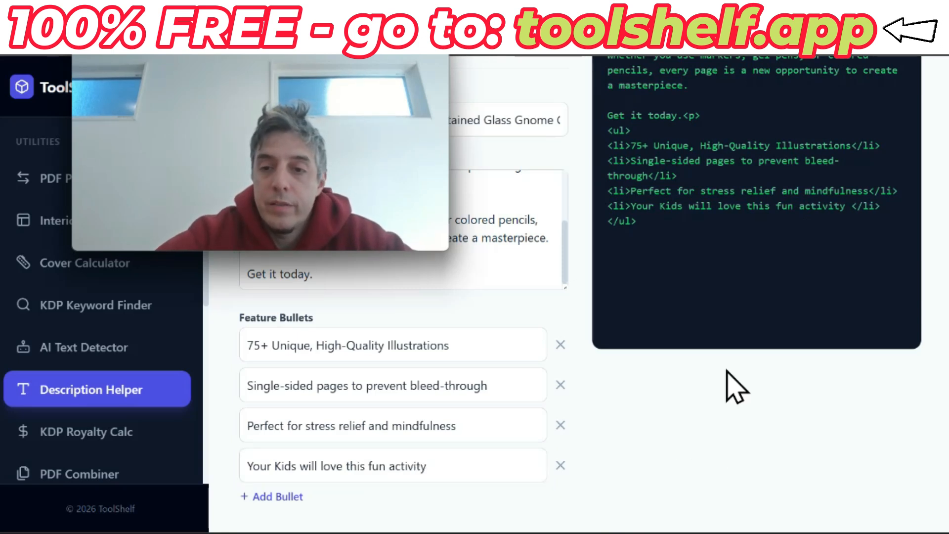
left_click_drag(626, 206, 876, 207)
scroll(717, 297, "up", 3)
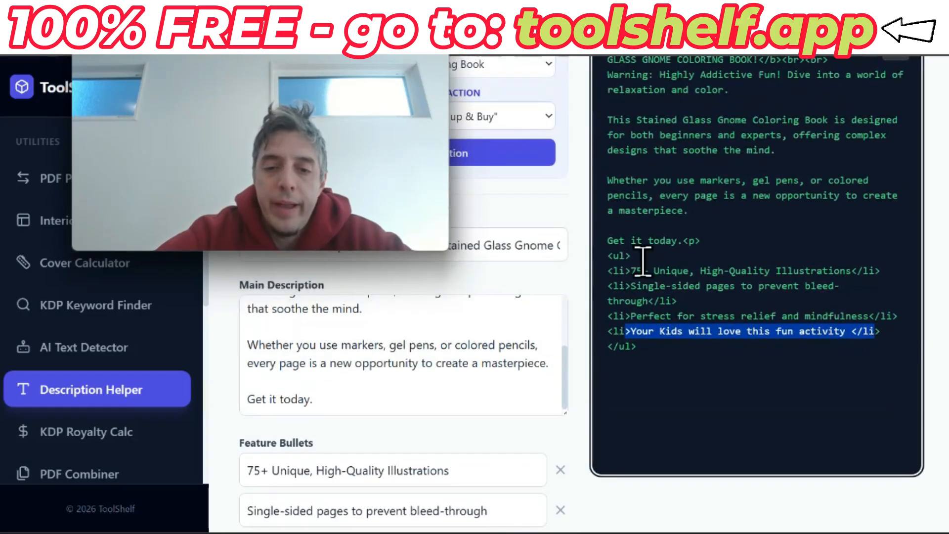
left_click_drag(565, 383, 578, 329)
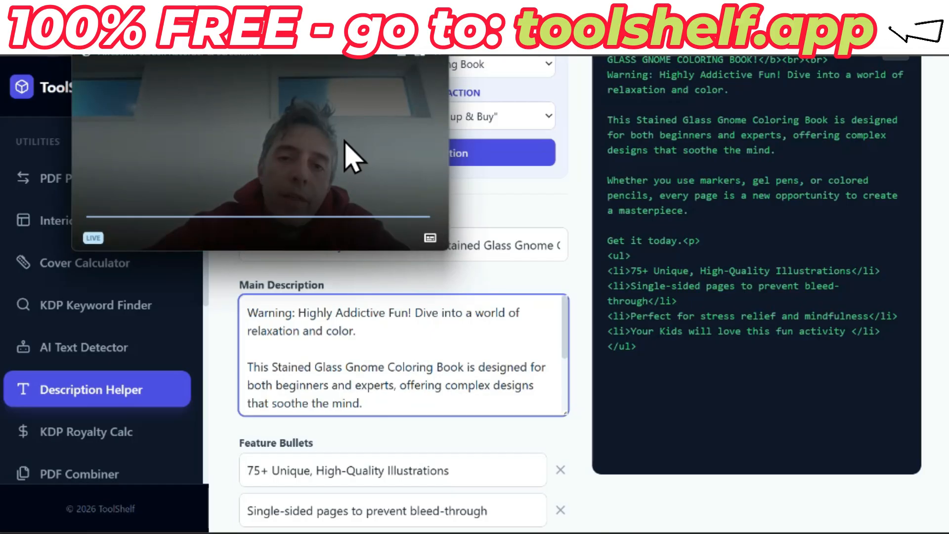
left_click_drag(349, 154, 371, 211)
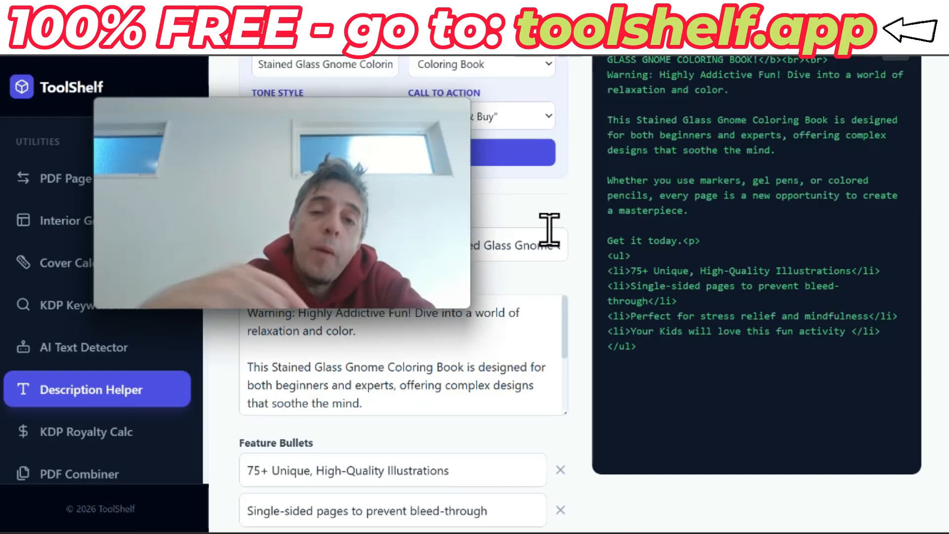